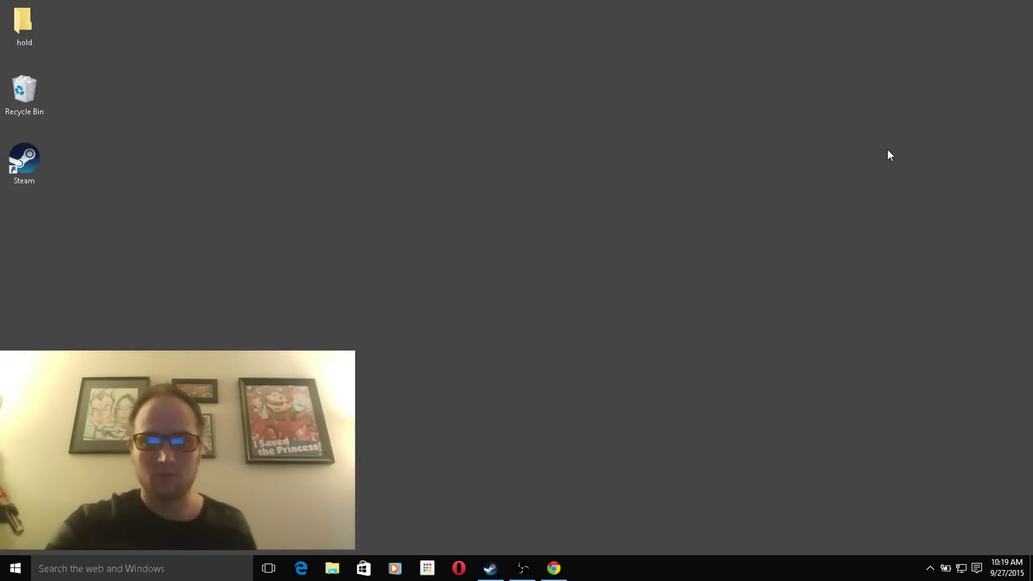
Download 'Trinus VR Server (Windows 7 & later)' from the Trinus page in Chrome.
{"action": "left_click", "coordinate": [553, 570]}
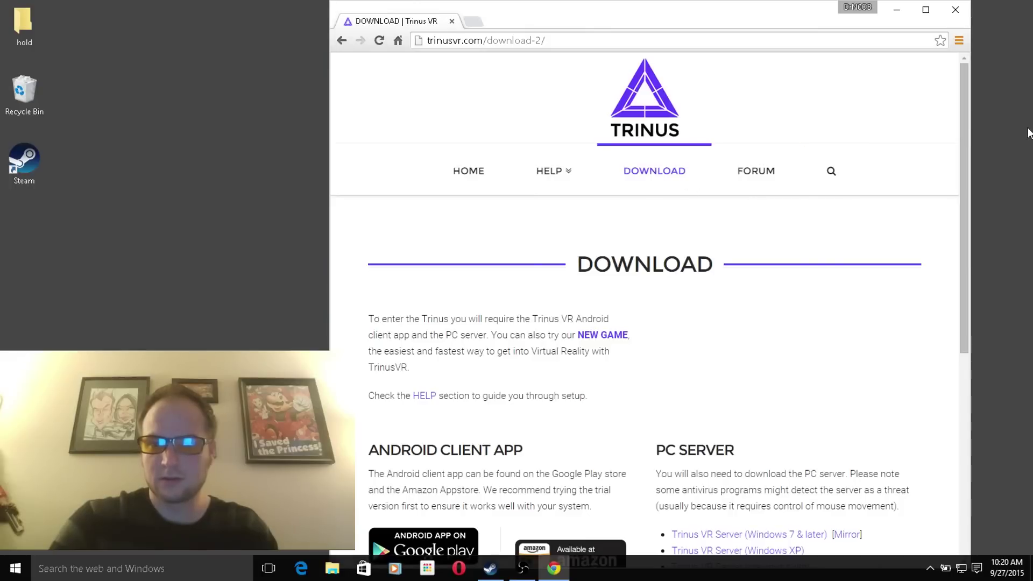
{"action": "left_click_drag", "start_coordinate": [965, 133], "coordinate": [992, 270]}
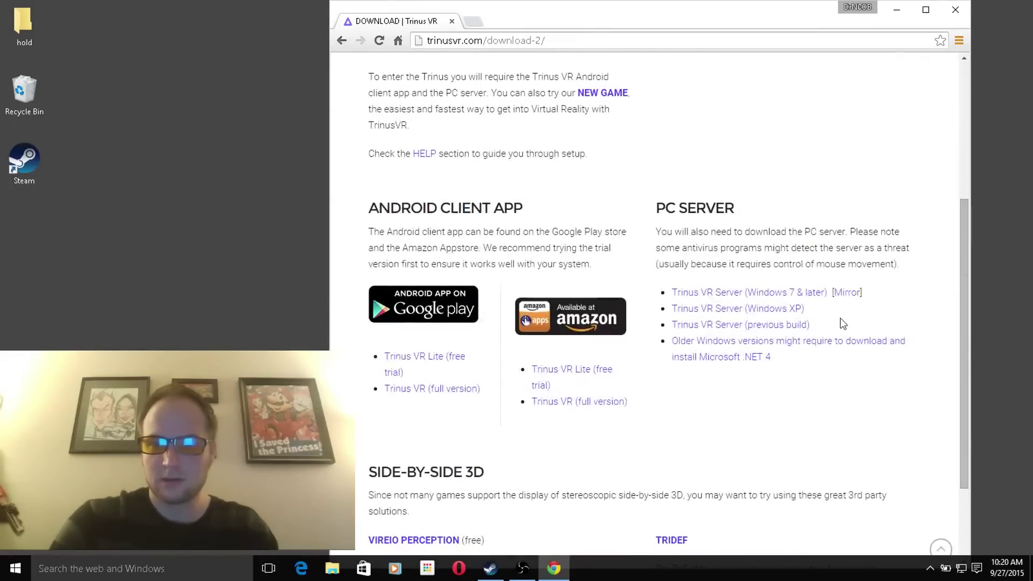
{"action": "left_click", "coordinate": [796, 295]}
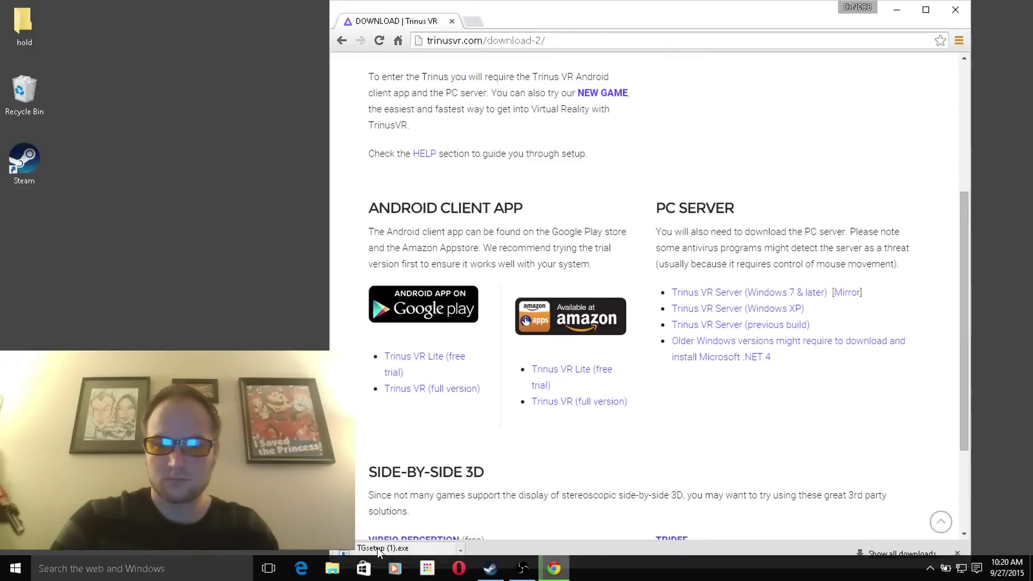
Run TGsetup, accept the licence, keep the default folder and desktop icon, and install TrinusVR.
{"action": "double_click", "coordinate": [642, 17]}
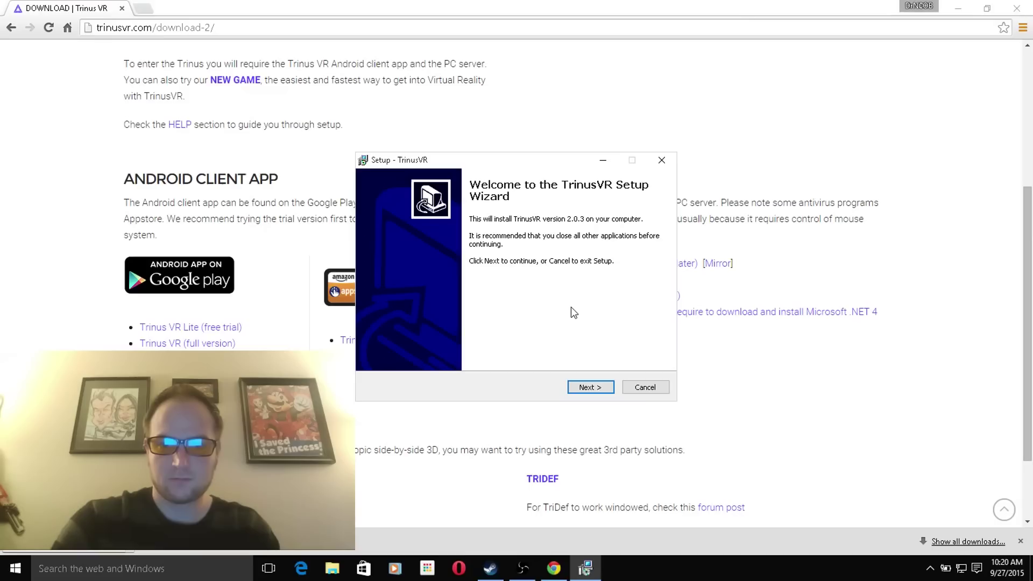
{"action": "left_click", "coordinate": [581, 390]}
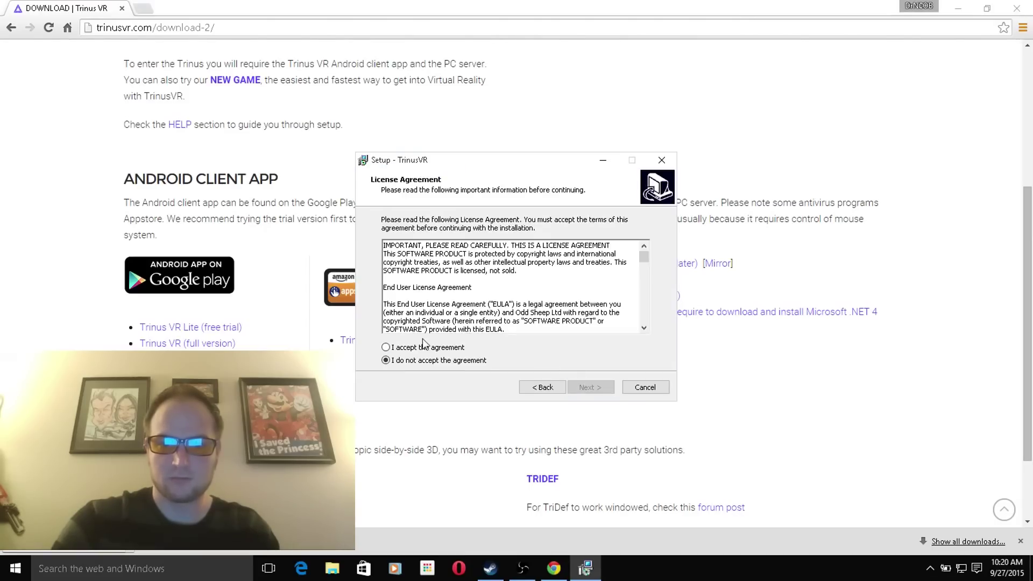
{"action": "left_click", "coordinate": [386, 347]}
{"action": "left_click", "coordinate": [590, 388]}
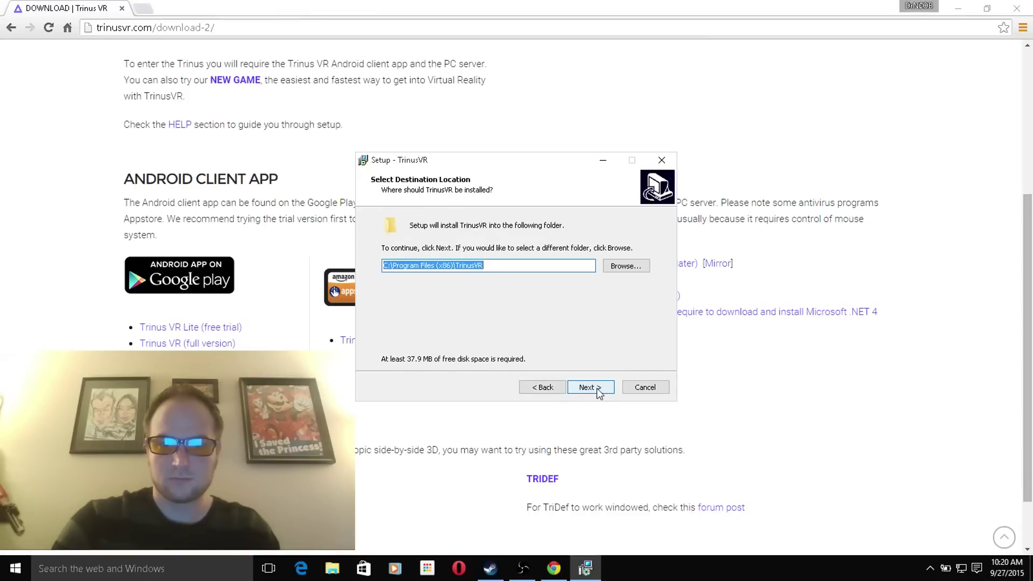
{"action": "left_click", "coordinate": [599, 392]}
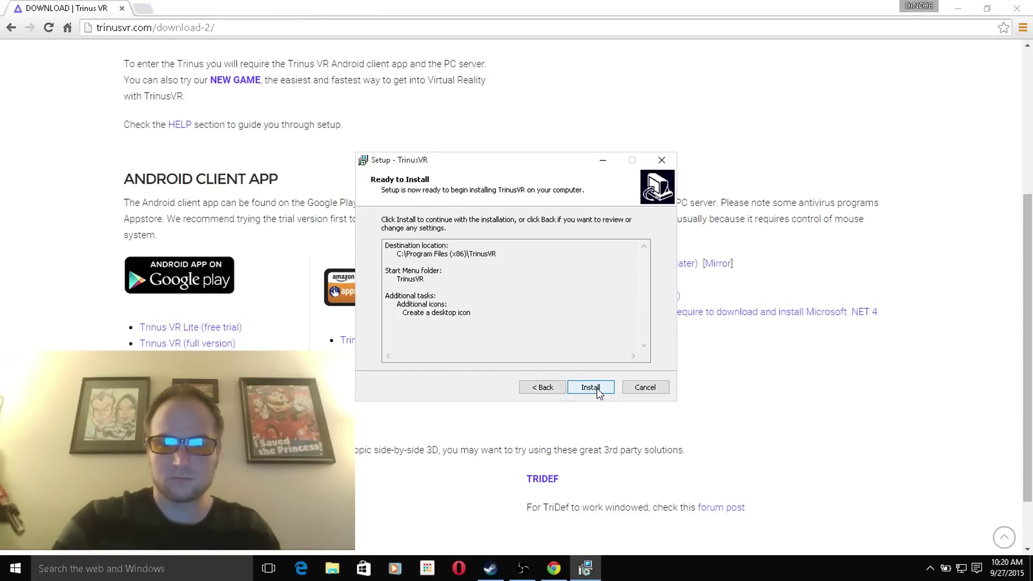
{"action": "left_click", "coordinate": [599, 391]}
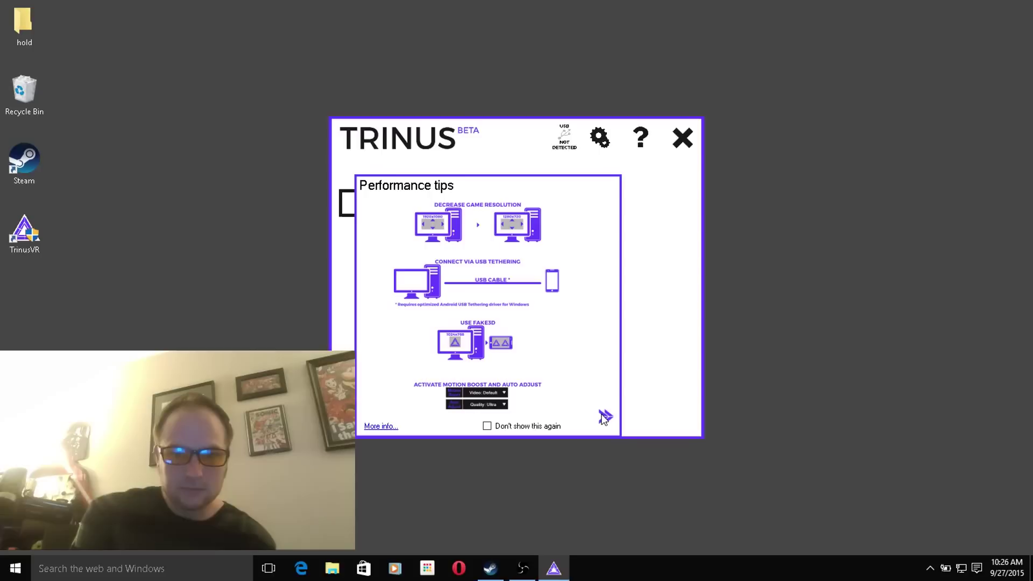
Close the TrinusVR performance tips panel to reach the main screen.
{"action": "left_click", "coordinate": [604, 419]}
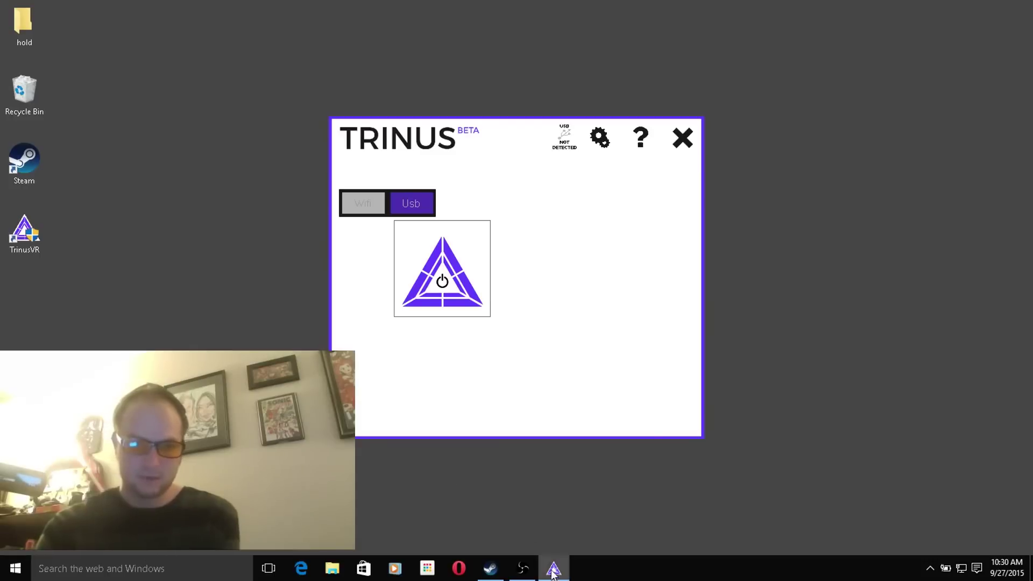
Bring up the Steam library and select Borderlands.
{"action": "left_click", "coordinate": [491, 568]}
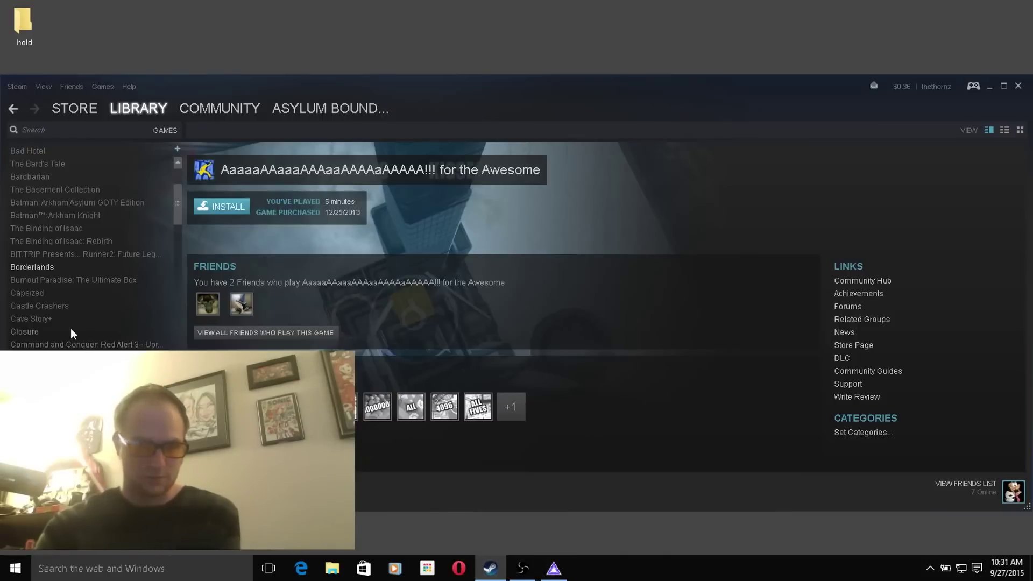
{"action": "left_click", "coordinate": [42, 265]}
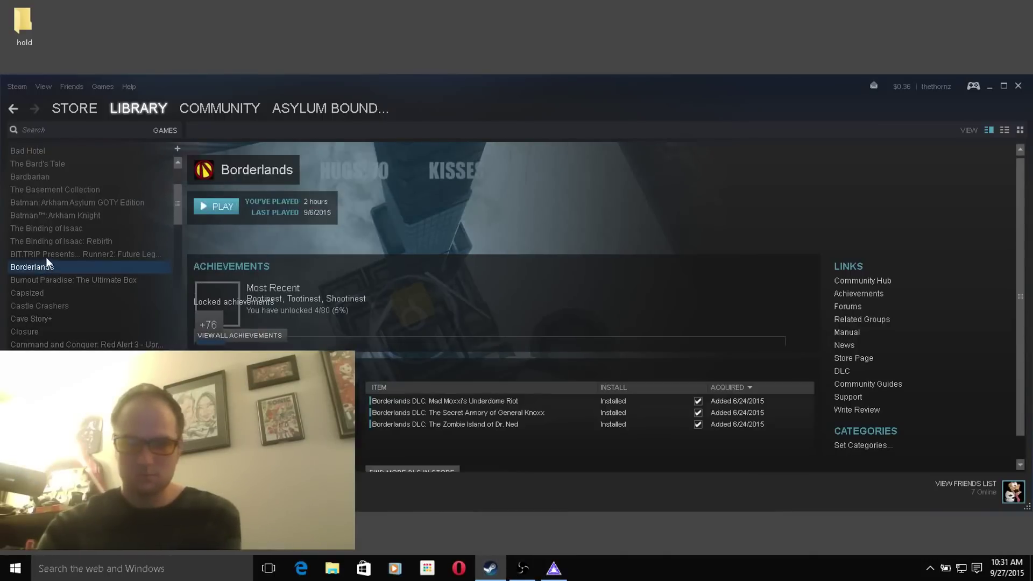